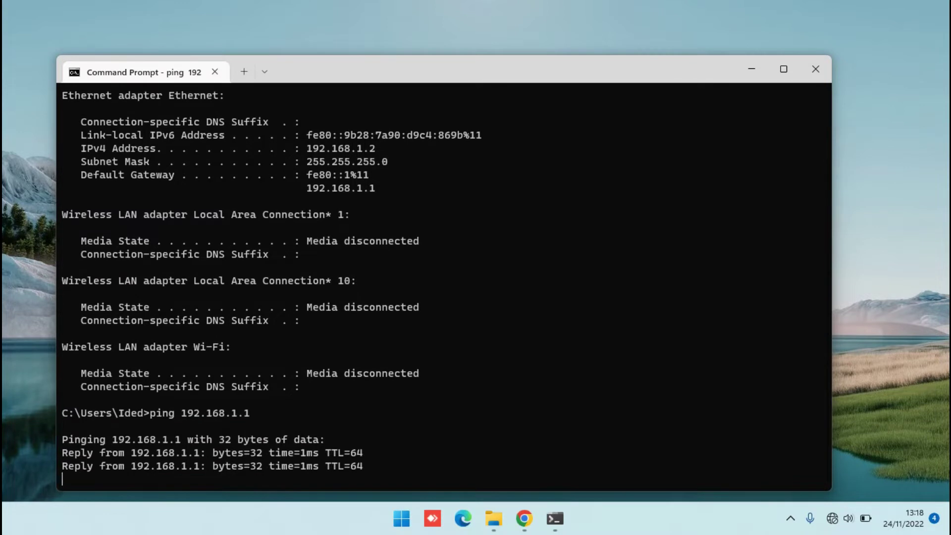
- Stop the ping to 192.168.1.1 once replies confirm the router is reachable
key("ctrl+c")
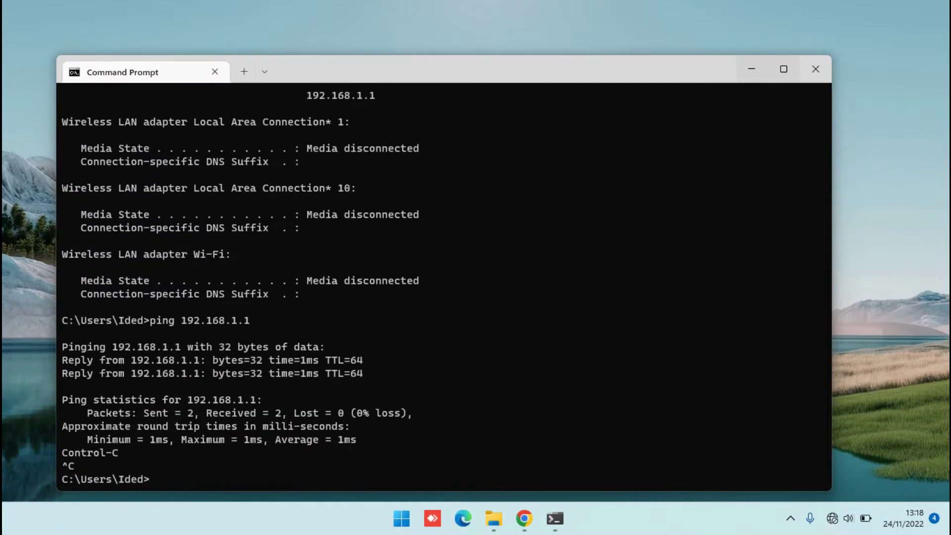
- Close Command Prompt and load 192.168.1.1 in Chrome
left_click(815, 69)
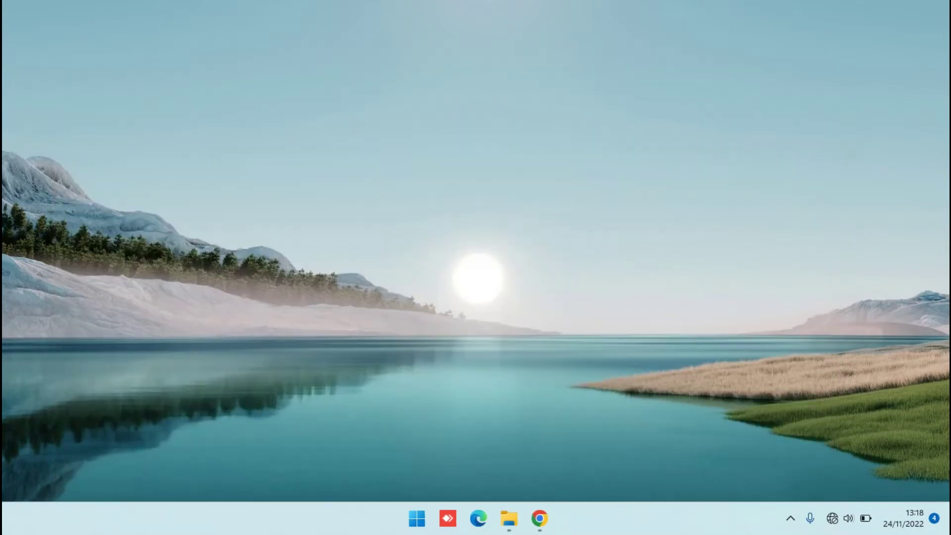
left_click(540, 518)
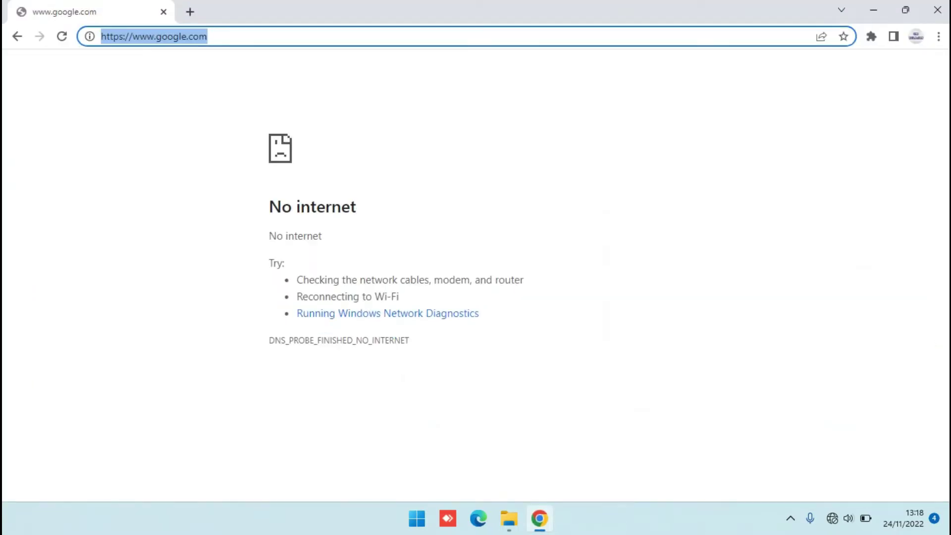
type("19")
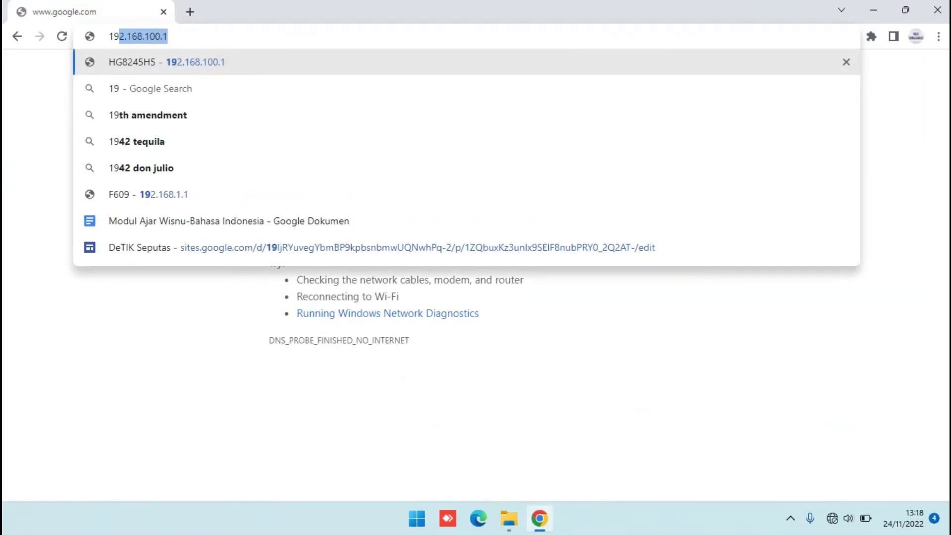
type("2.1")
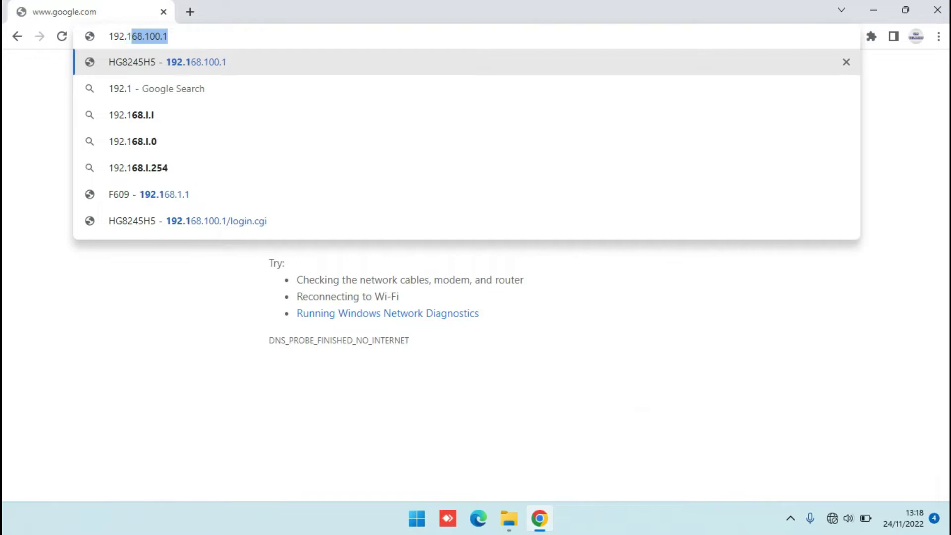
type("68.1.1")
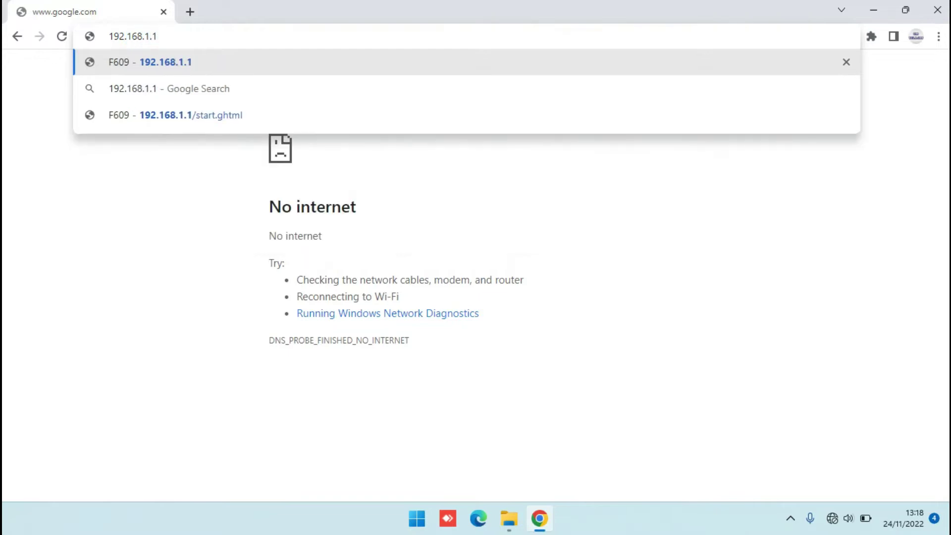
key("Return")
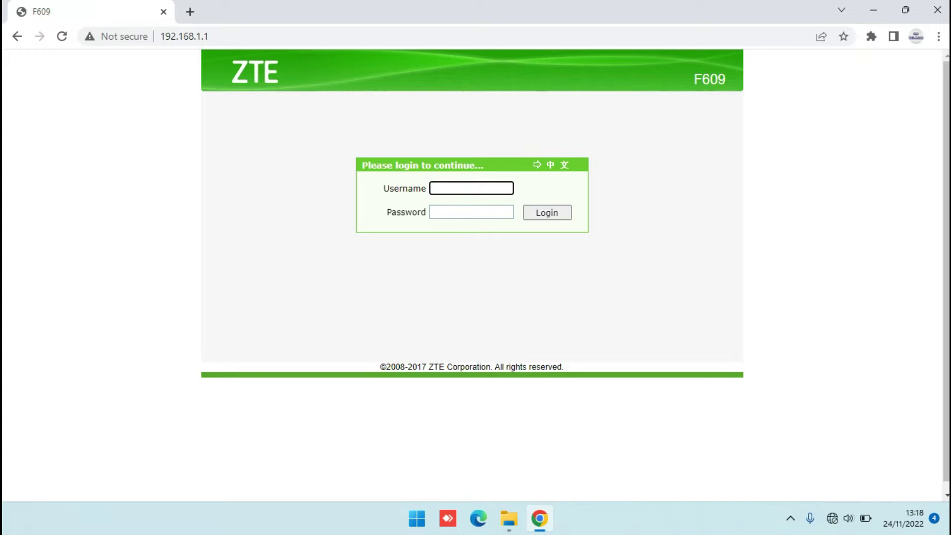
- Log in to the router as admin with the account password and check the WAN connection status
type("admin")
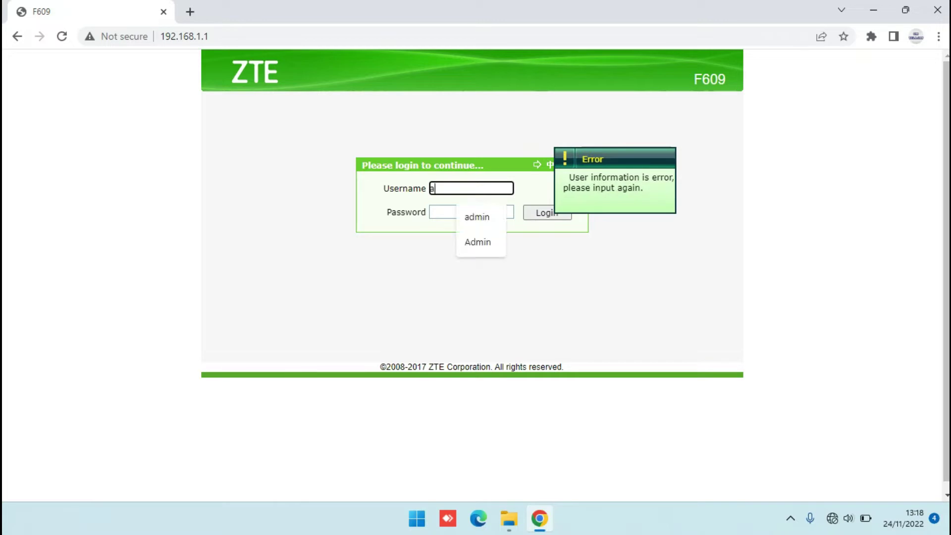
key("Tab")
type("a••••••••••")
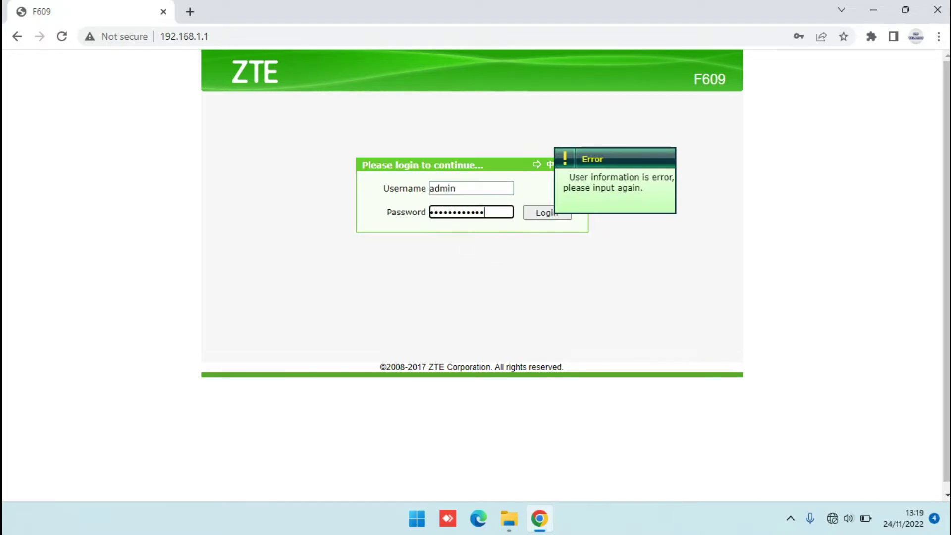
key("Return")
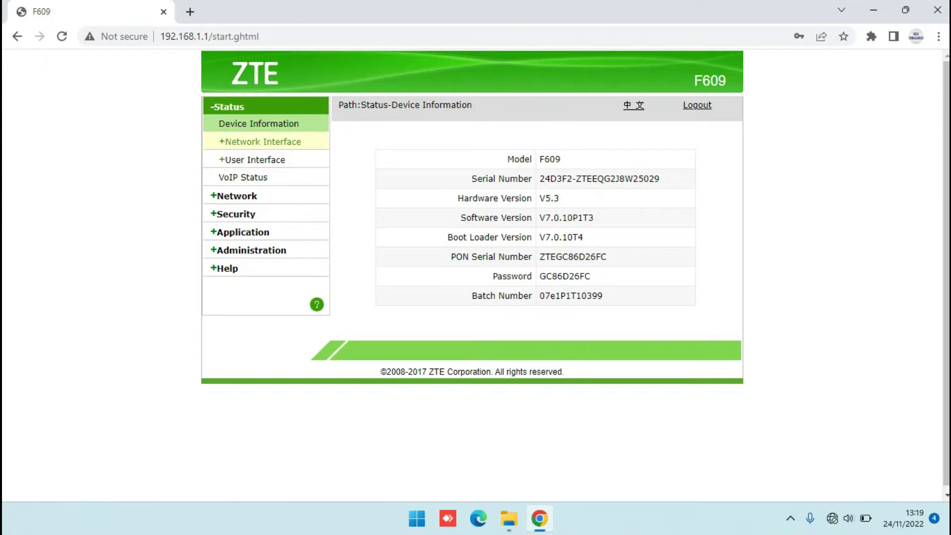
left_click(260, 141)
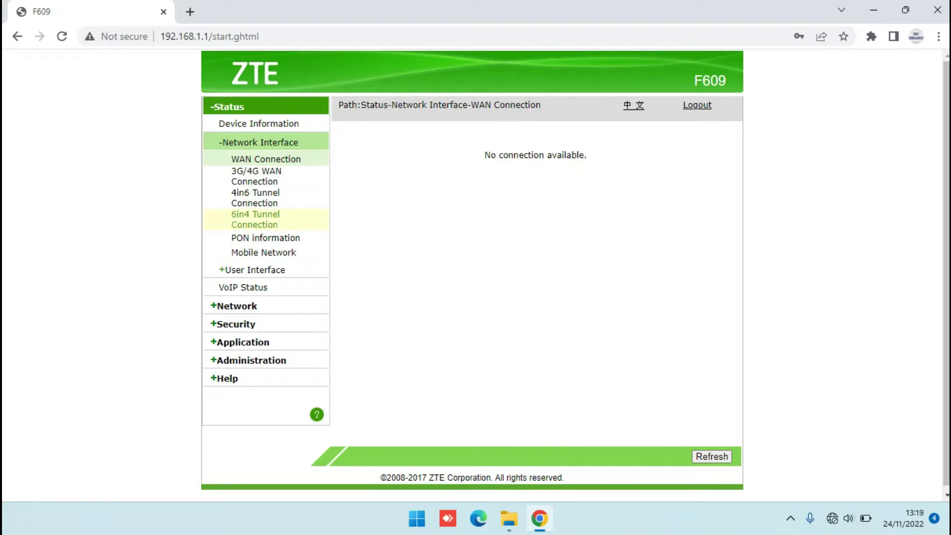
- Return to Device Information, then go to Network's WAN Connection creation form
left_click(227, 107)
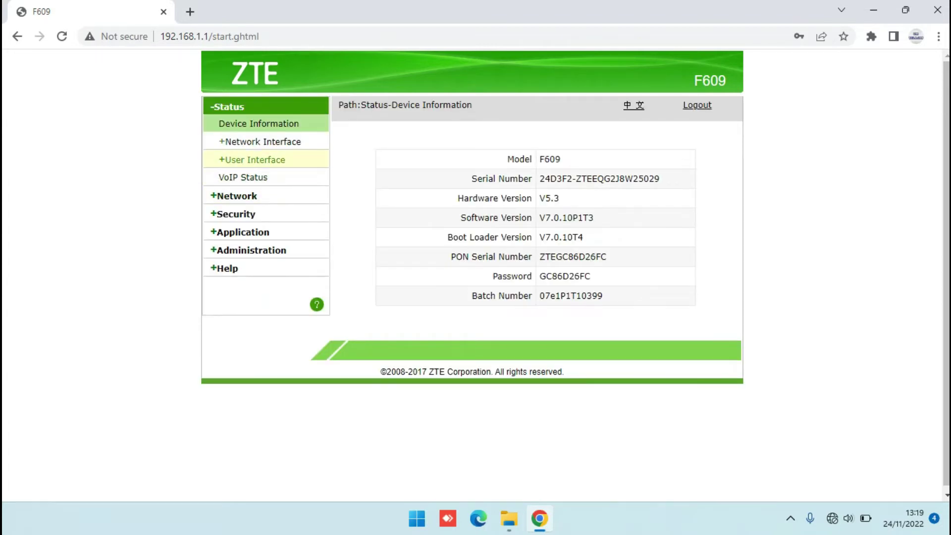
left_click(234, 196)
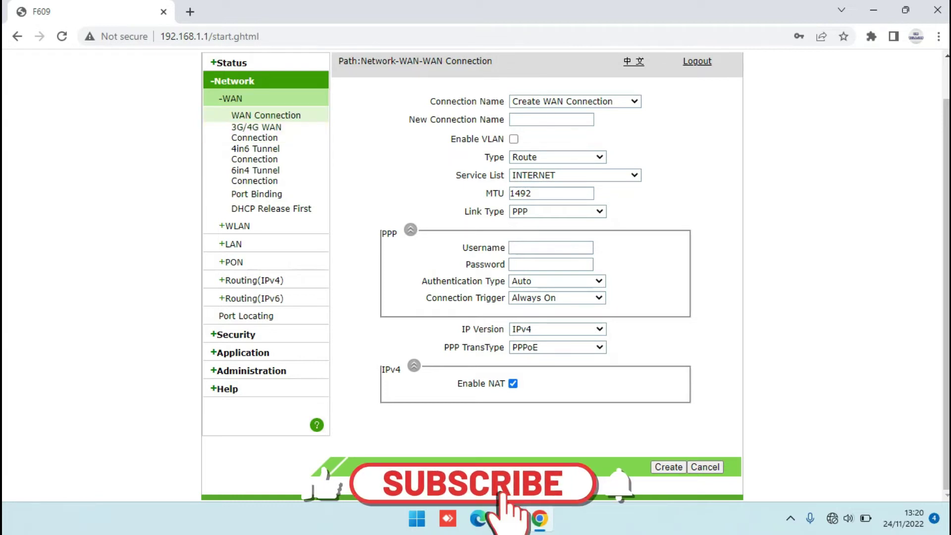
- Create a WAN connection named 'Bridge' of type Bridge Connection with INTERNET service
left_click(551, 120)
type("Bridge")
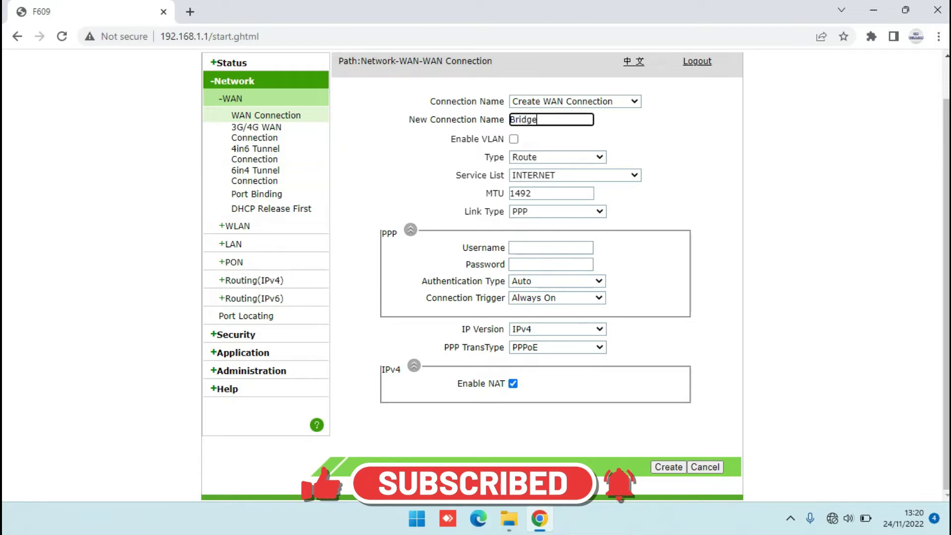
left_click(557, 157)
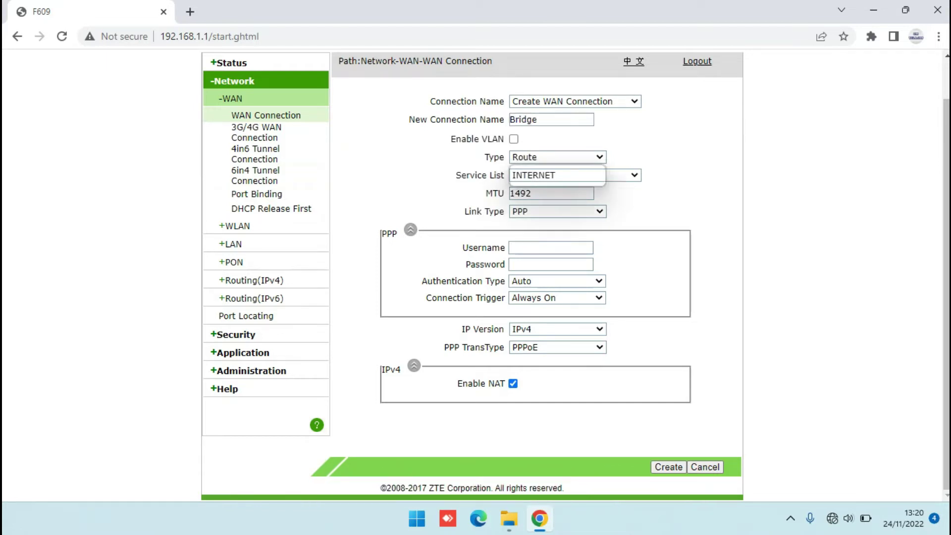
left_click(549, 180)
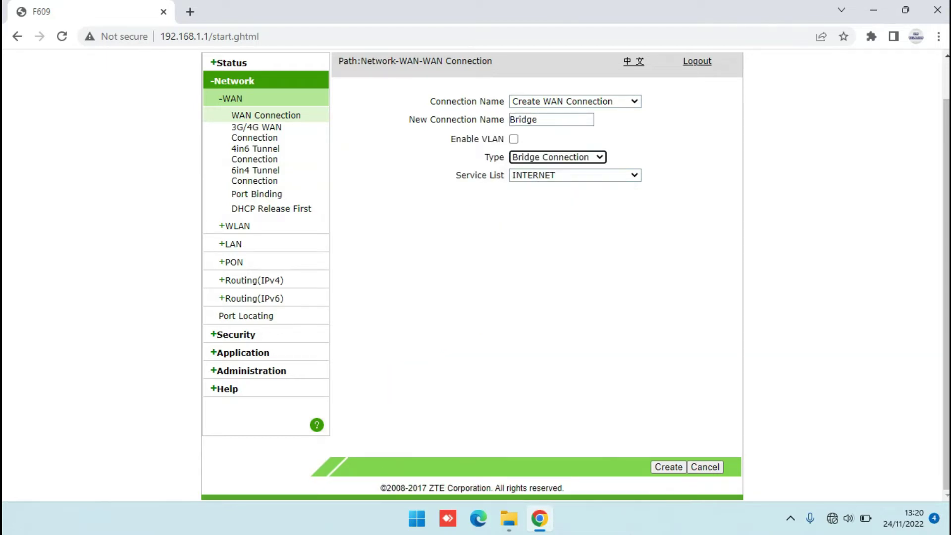
left_click(574, 174)
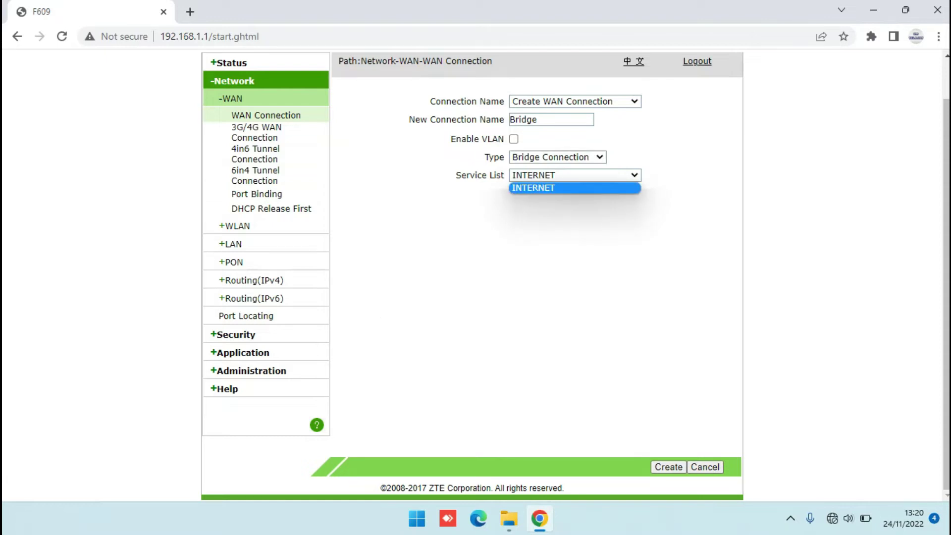
key("Return")
left_click(668, 466)
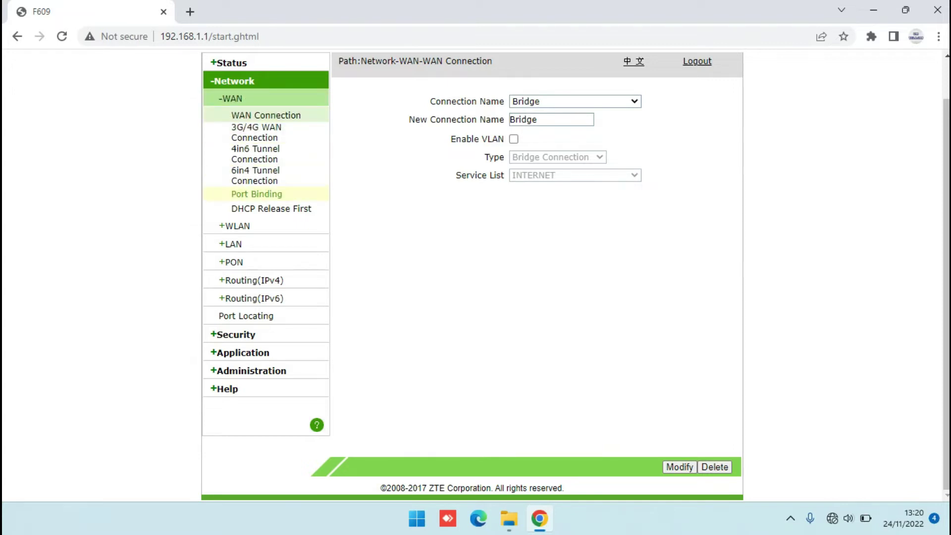
- Bind LAN1–LAN4 and SSID1–SSID4 to the Bridge connection in Port Binding and submit
left_click(257, 193)
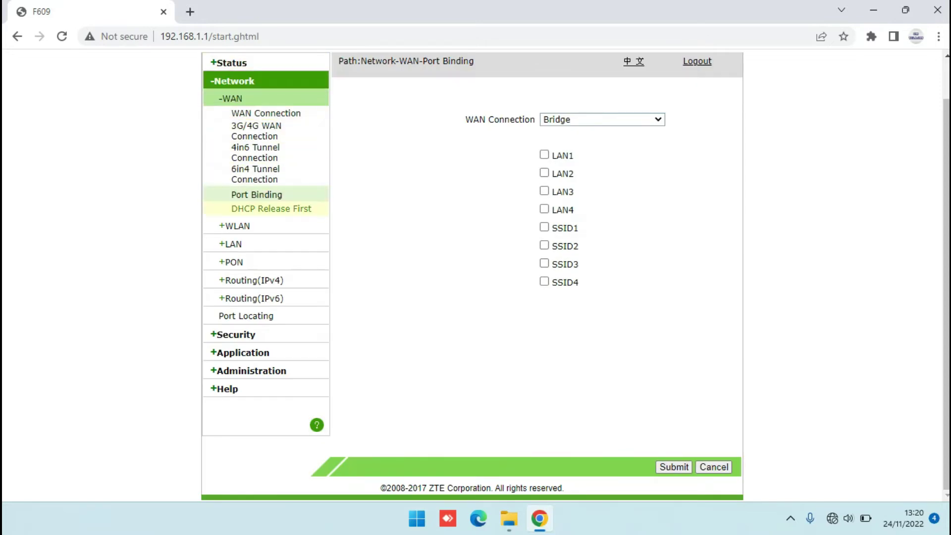
left_click(544, 155)
left_click(544, 172)
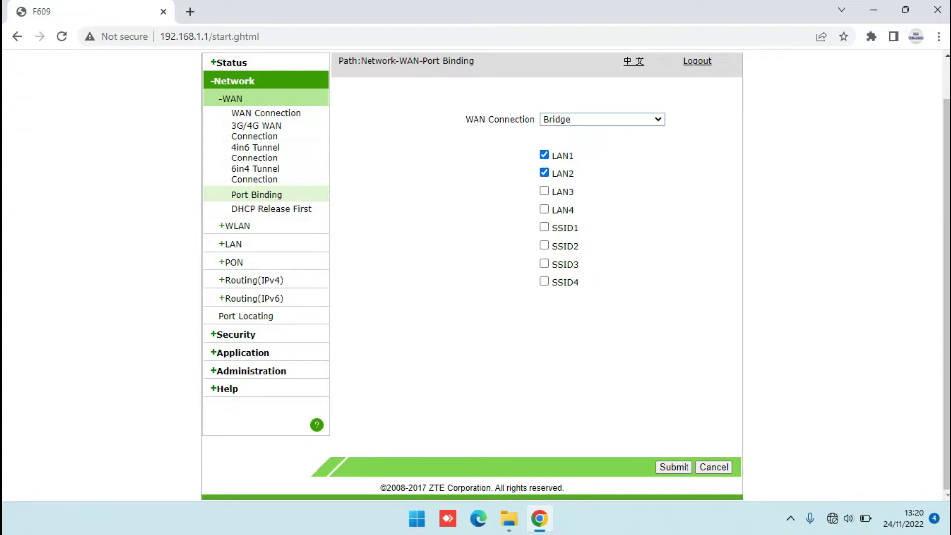
left_click(544, 191)
left_click(543, 208)
left_click(543, 227)
left_click(544, 244)
left_click(544, 263)
left_click(544, 281)
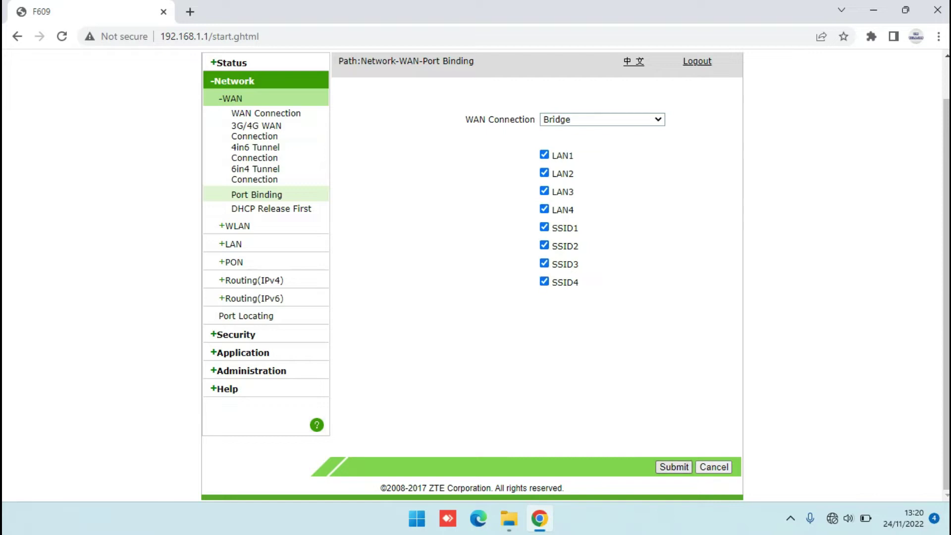
left_click(674, 467)
left_click(234, 226)
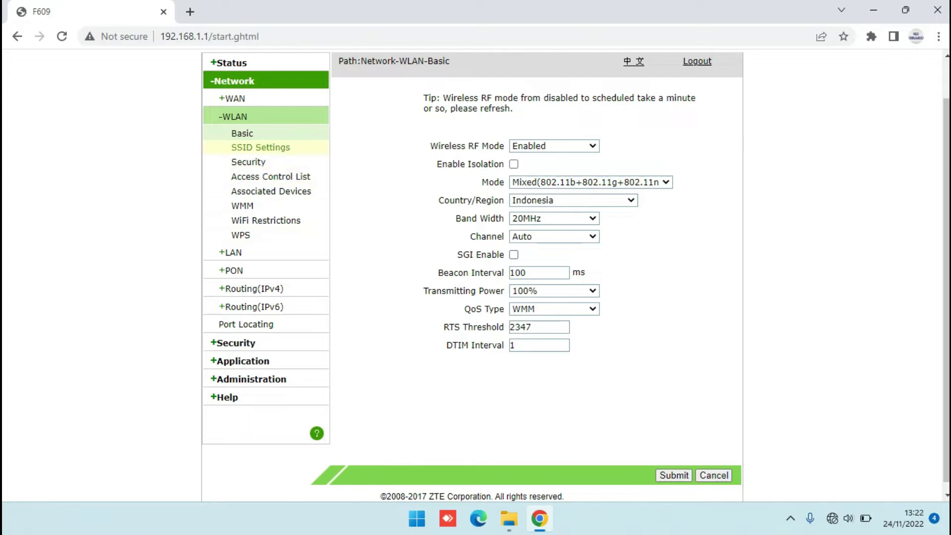
- Show the SSID Settings page with SSID1's name and client limit
left_click(261, 148)
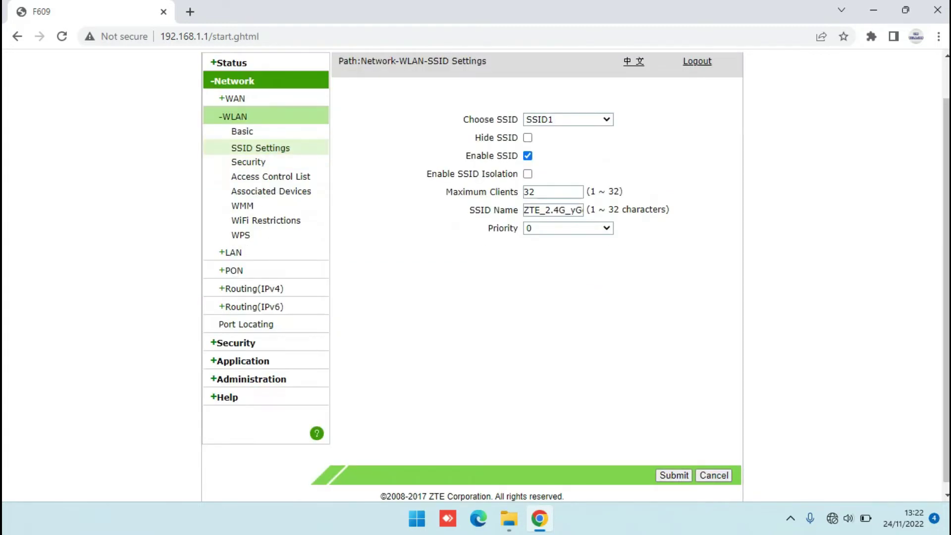
left_click(568, 119)
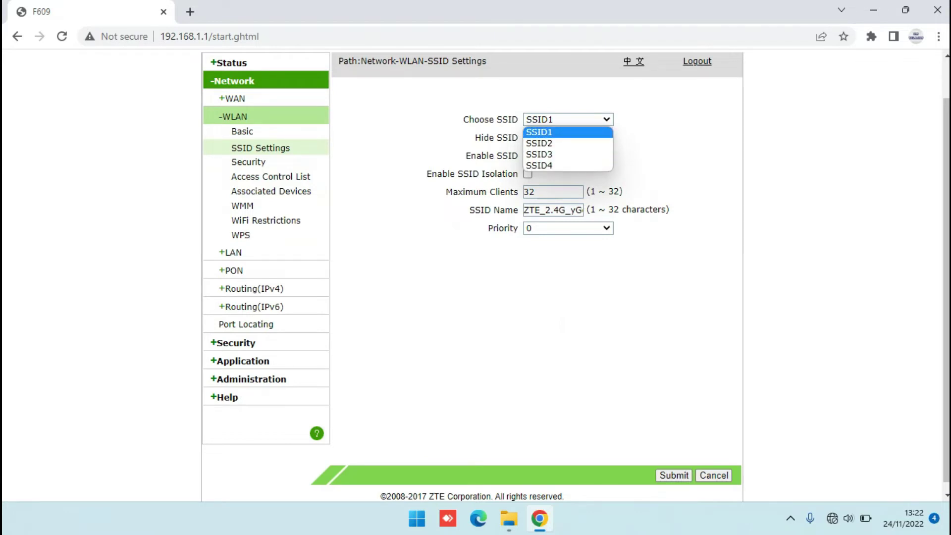
key("Return")
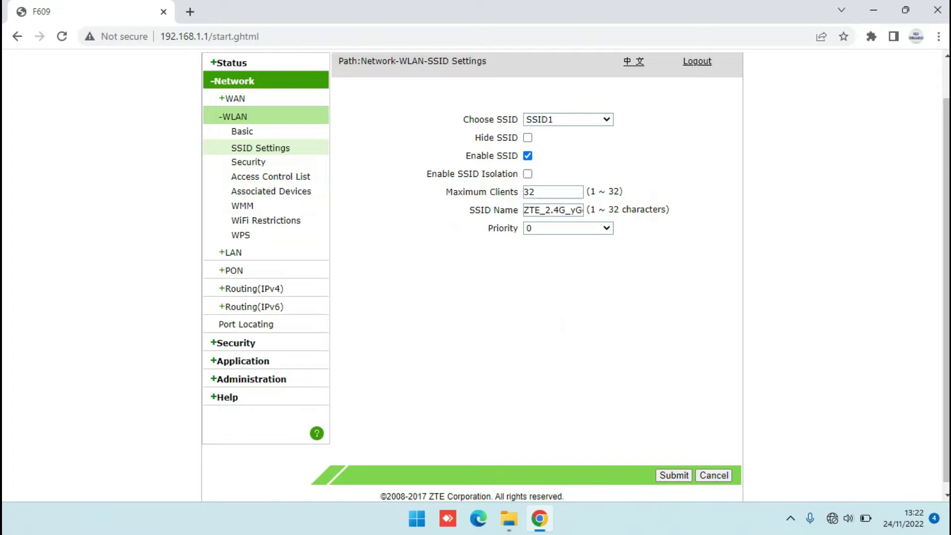
double_click(529, 192)
- Rename SSID1 to 'Rumah' and save it
left_click(534, 191)
key("Tab")
key("BackSpace")
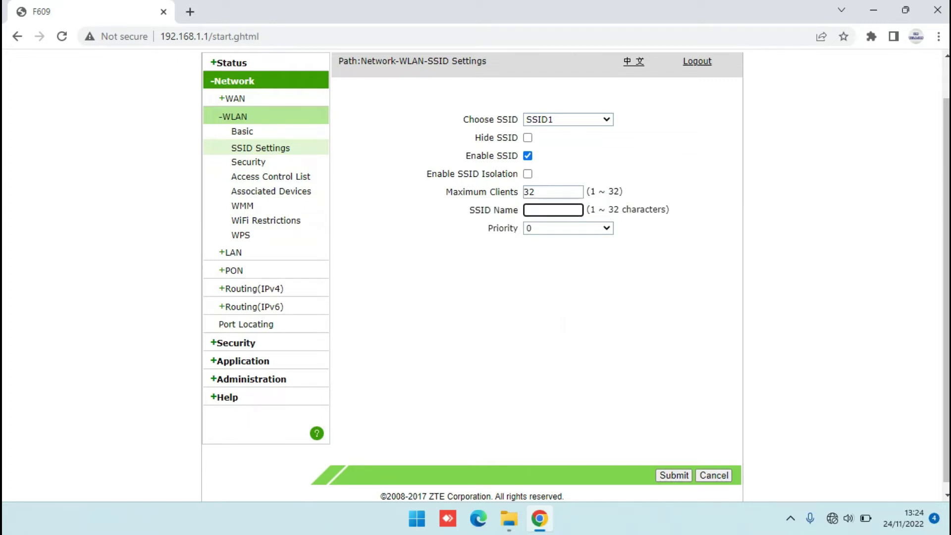
type("Rumah")
key("Return")
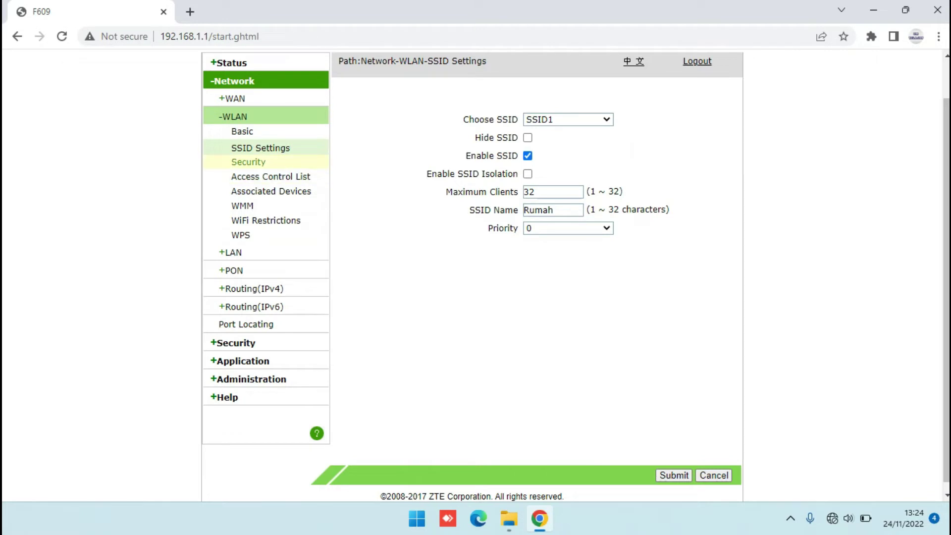
left_click(248, 162)
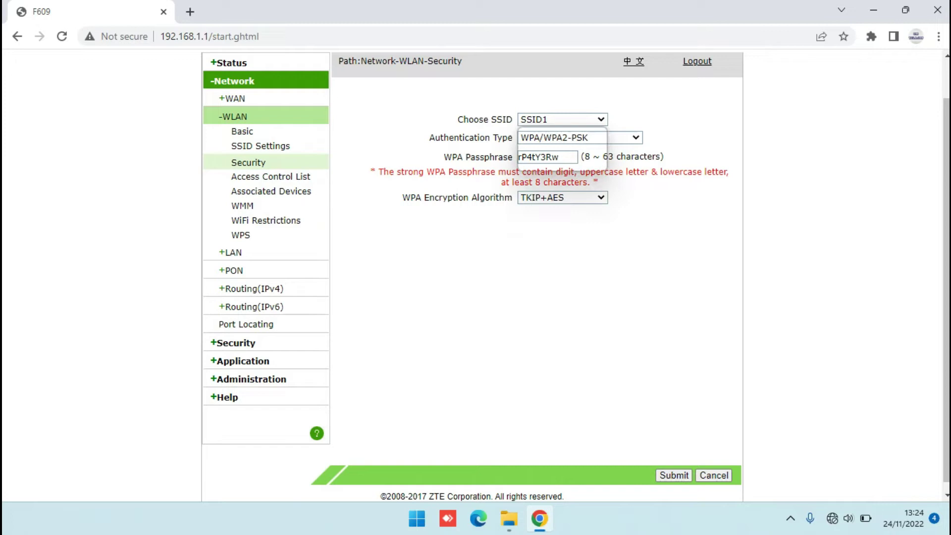
- Keeping SSID1 on WPA/WPA2-PSK, replace the old WPA passphrase with a new one
left_click(562, 119)
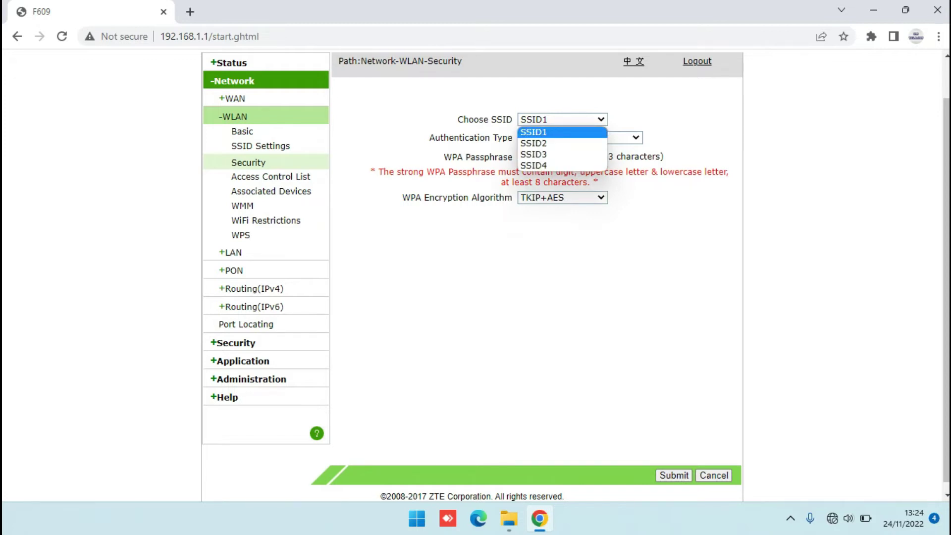
key("Escape")
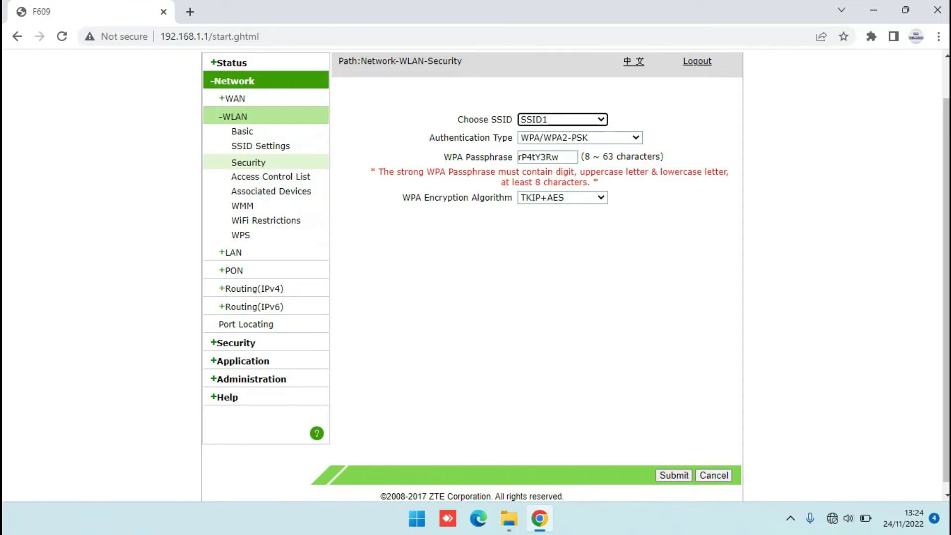
left_click(579, 138)
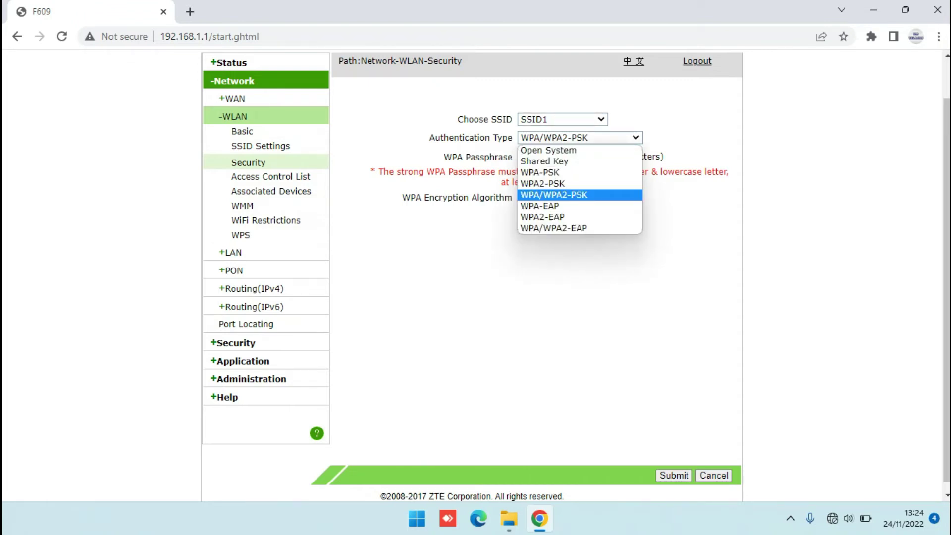
key("Escape")
key("Tab")
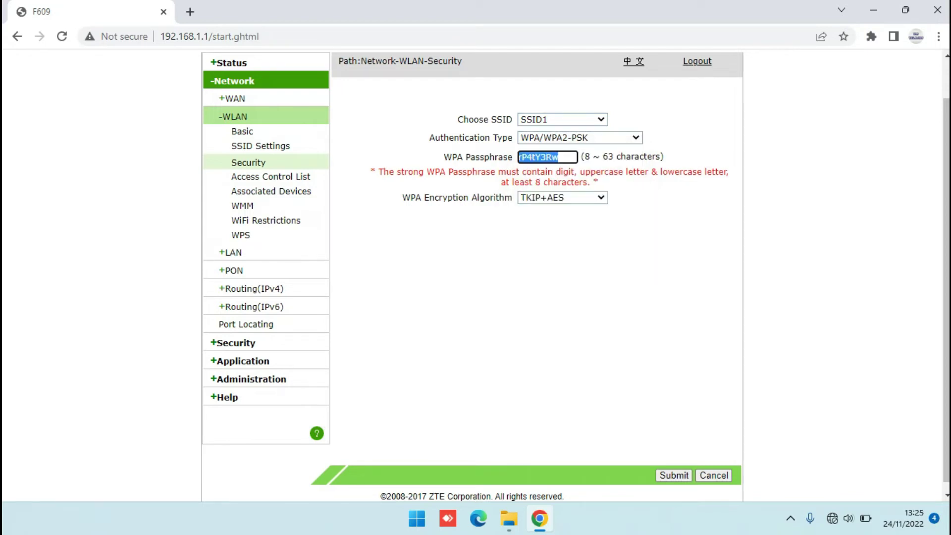
key("BackSpace")
type("1234567890")
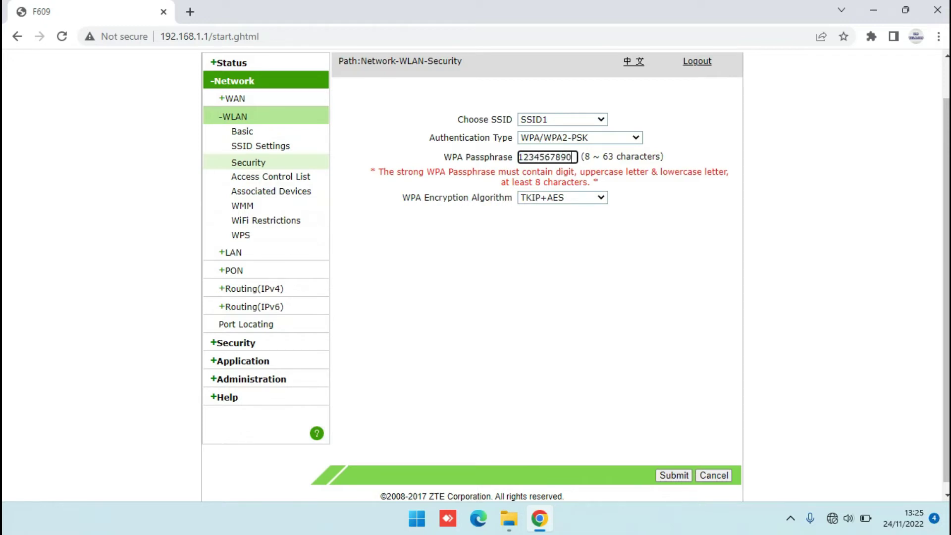
- Keep TKIP+AES encryption and submit, accepting the weak-passphrase warning
left_click(562, 197)
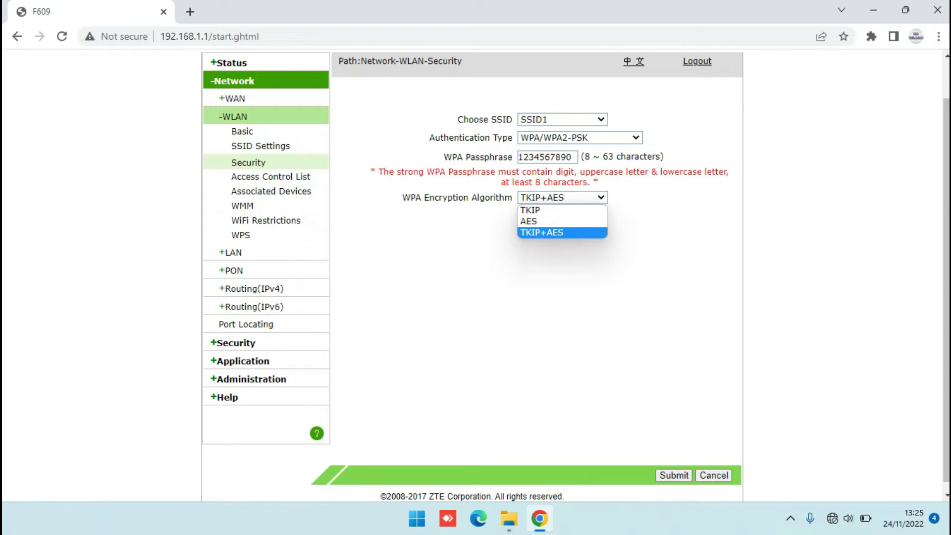
key("Return")
key("Tab")
key("Return")
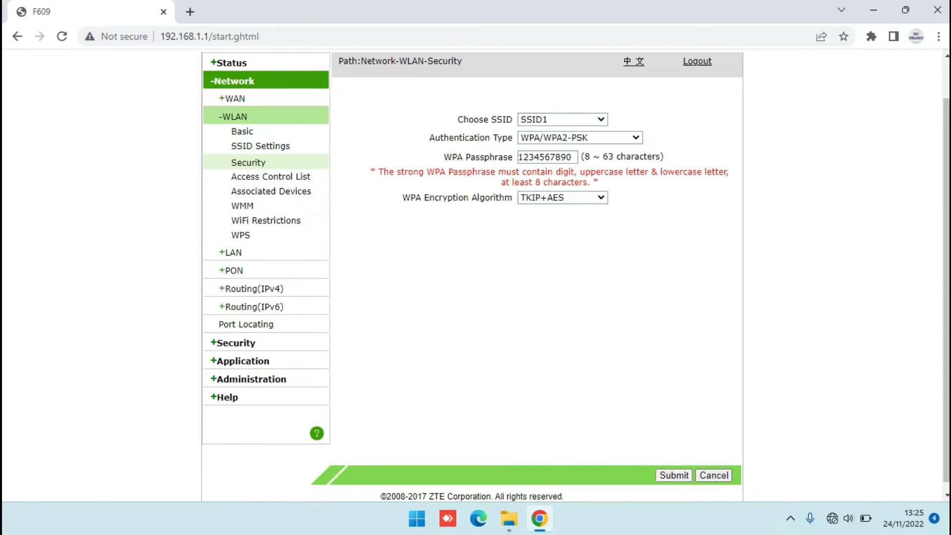
key("Return")
left_click(231, 252)
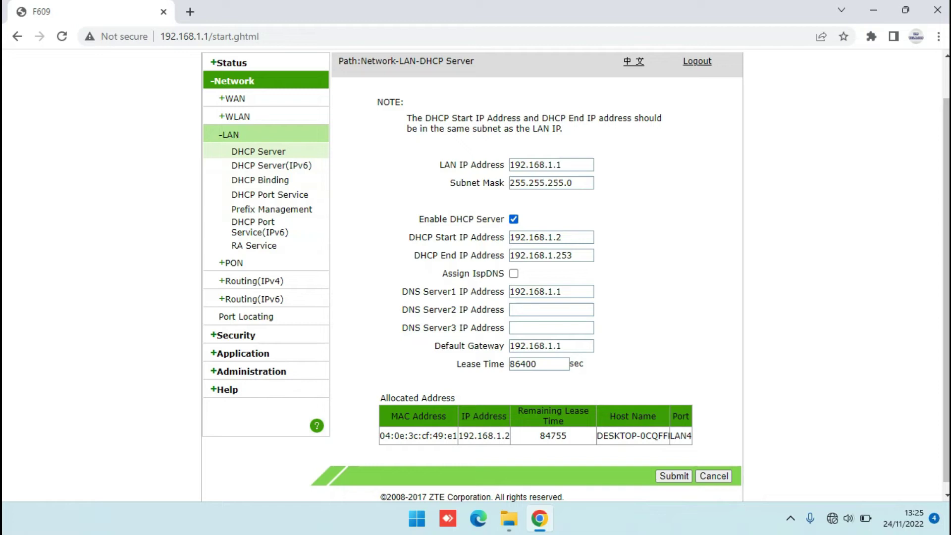
- Untick Enable DHCP Server on the LAN DHCP page and submit the change
left_click(513, 219)
scroll(574, 275, "down", 1)
left_click(674, 469)
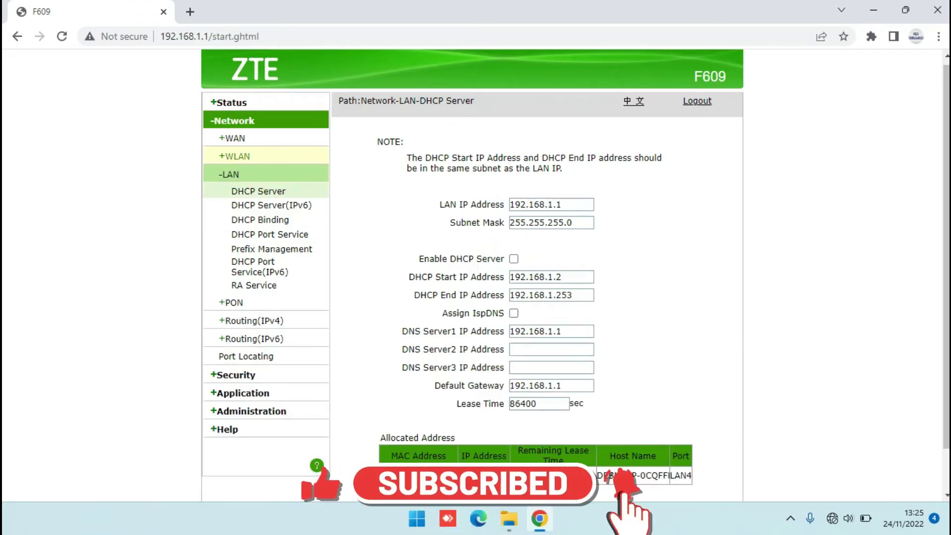
left_click(229, 102)
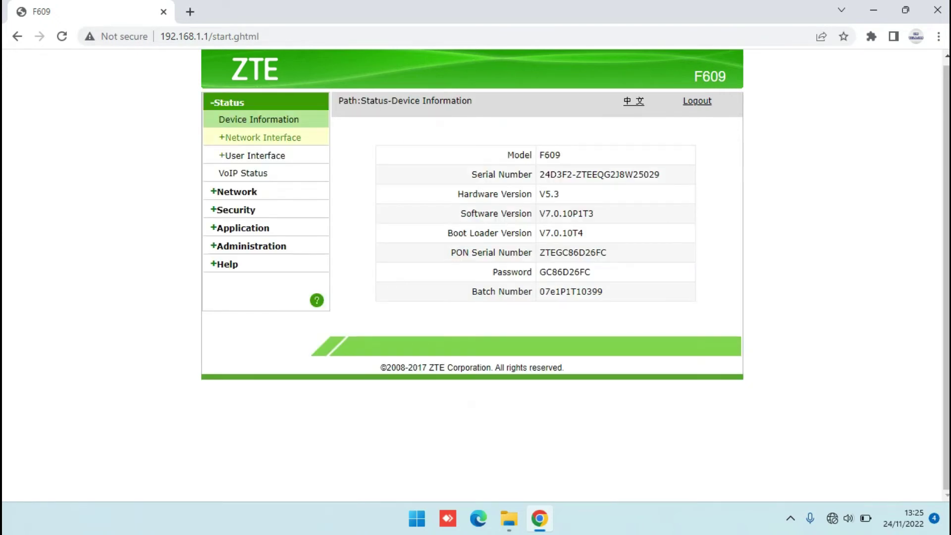
- Confirm the WAN shows a Bridge Connection, then review WLAN Basic and SSID Settings
left_click(260, 137)
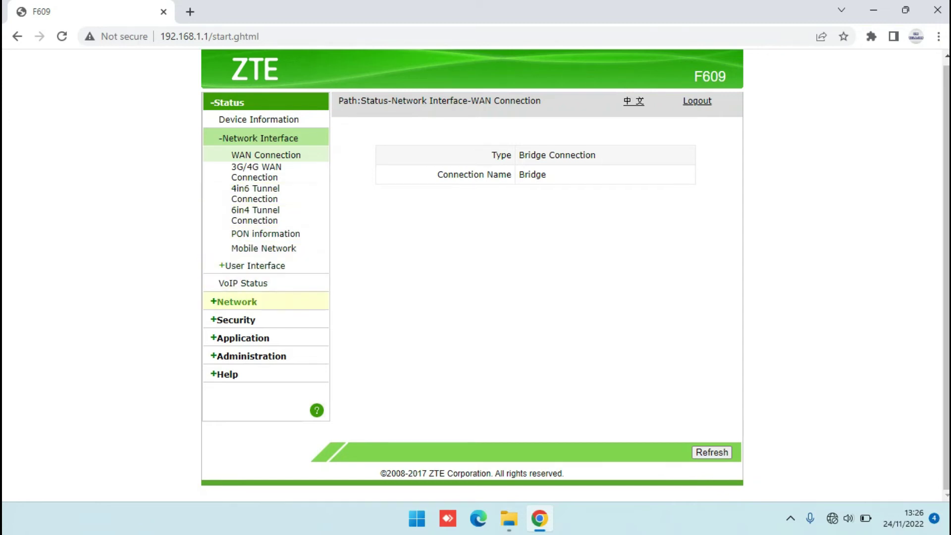
left_click(237, 301)
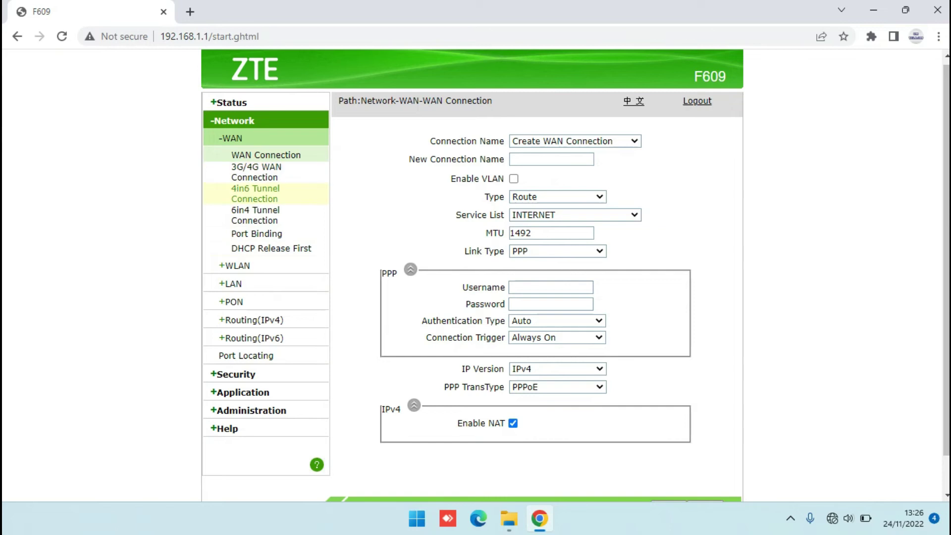
left_click(236, 264)
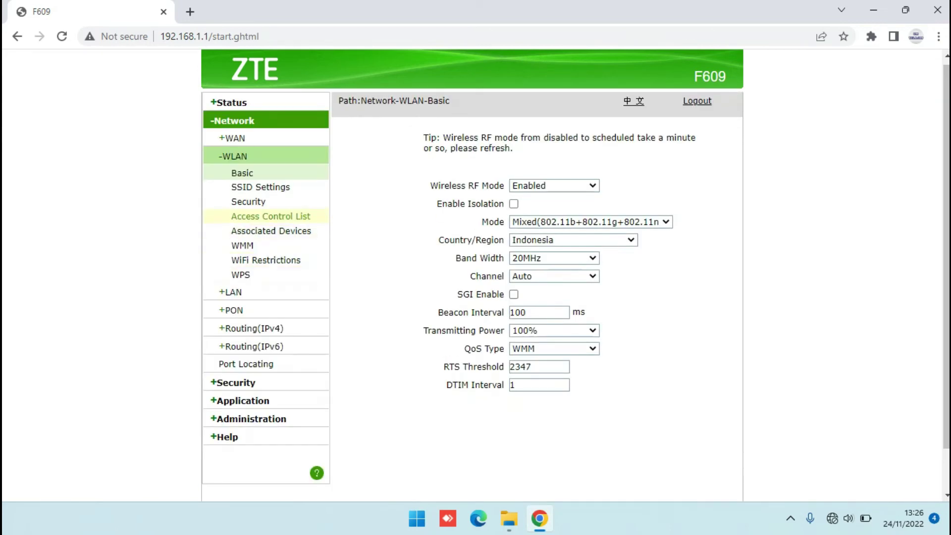
left_click(261, 187)
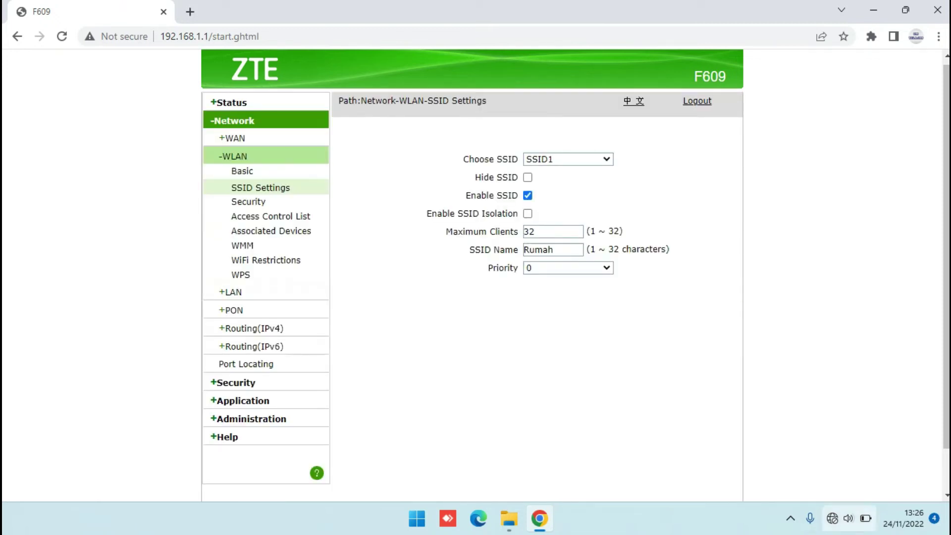
mouse_move(832, 518)
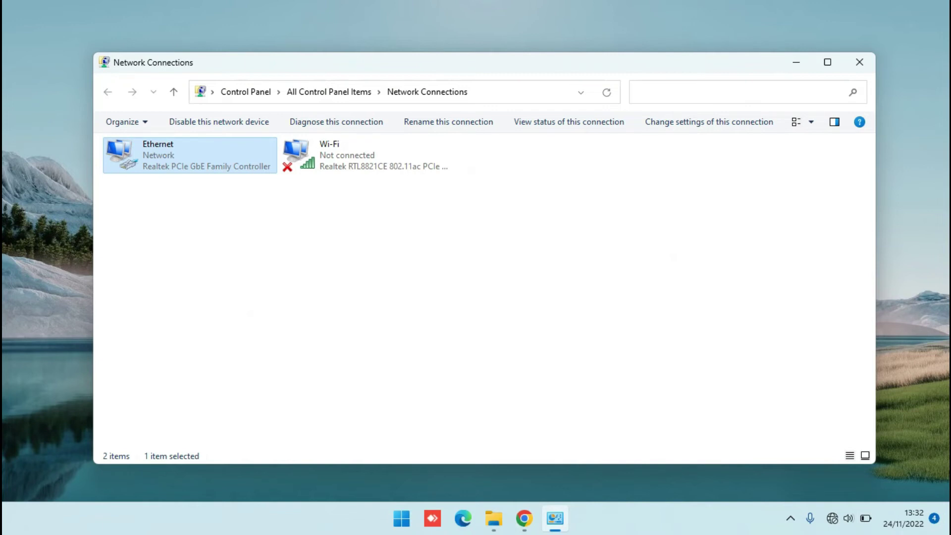
- Disable the Ethernet adapter and re-enable it
right_click(200, 154)
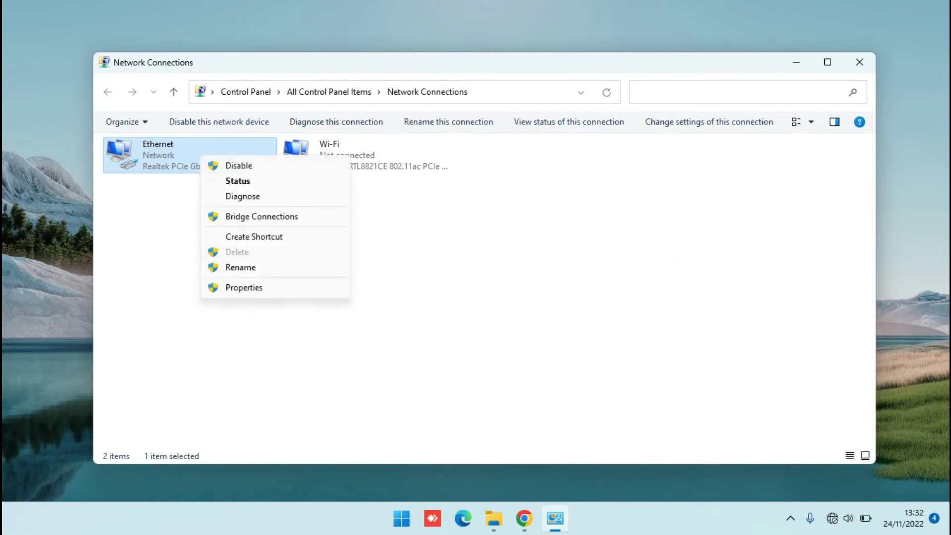
left_click(227, 165)
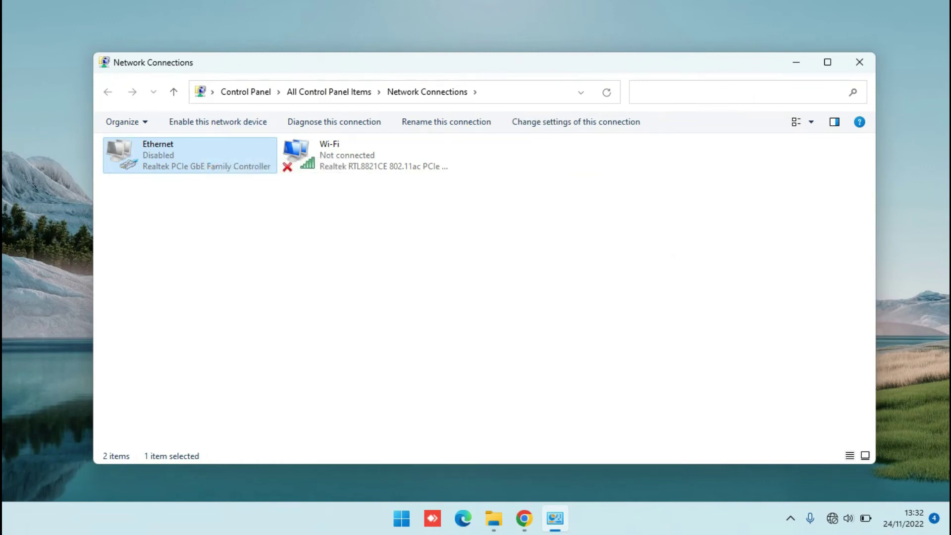
key("Return")
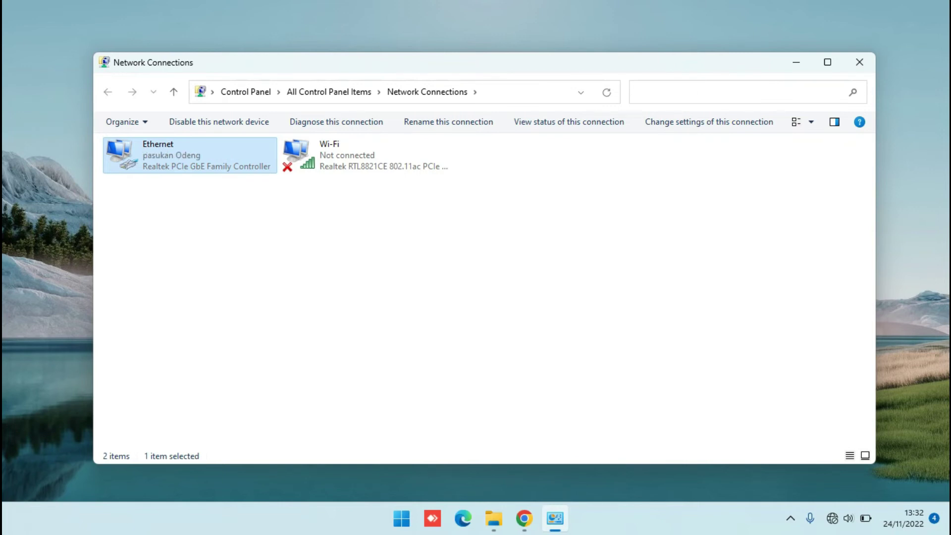
- Confirm in Ethernet status details that the PC received 192.168.100.7 from 192.168.100.1
key("Return")
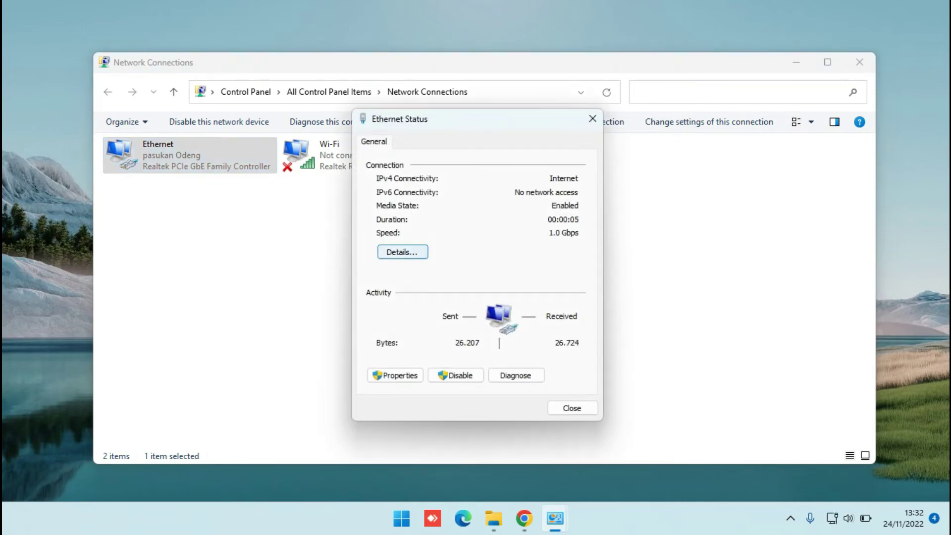
left_click(402, 252)
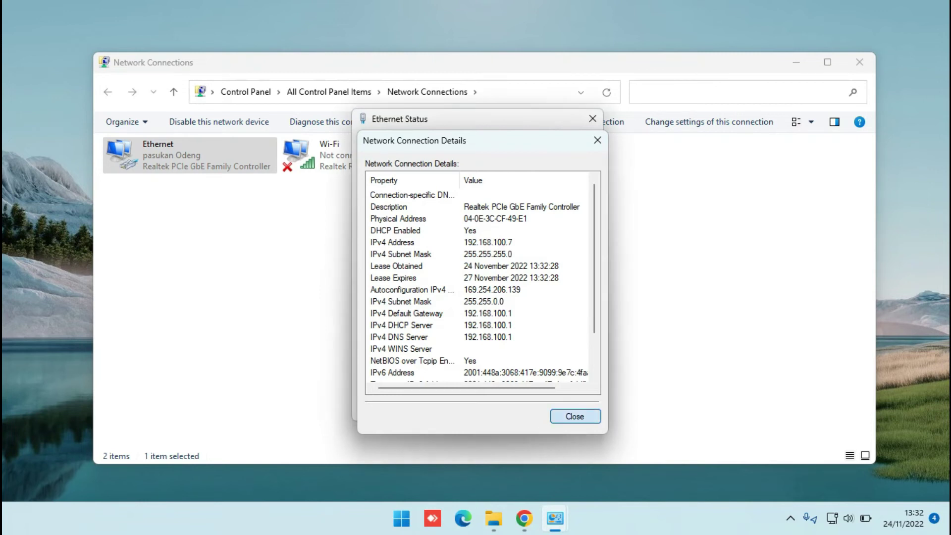
key("Return")
key("Escape")
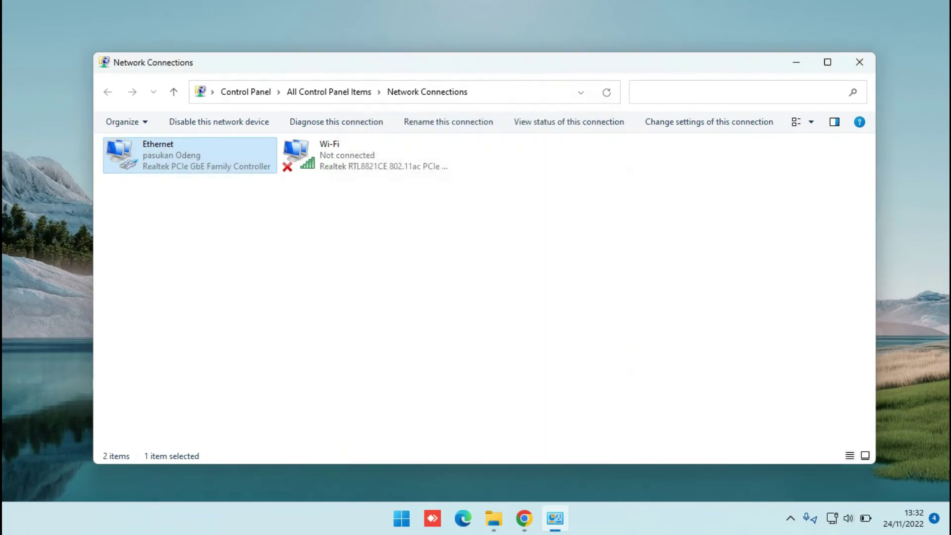
- Switch back to Chrome and reload the router login page at 192.168.1.1
left_click(524, 518)
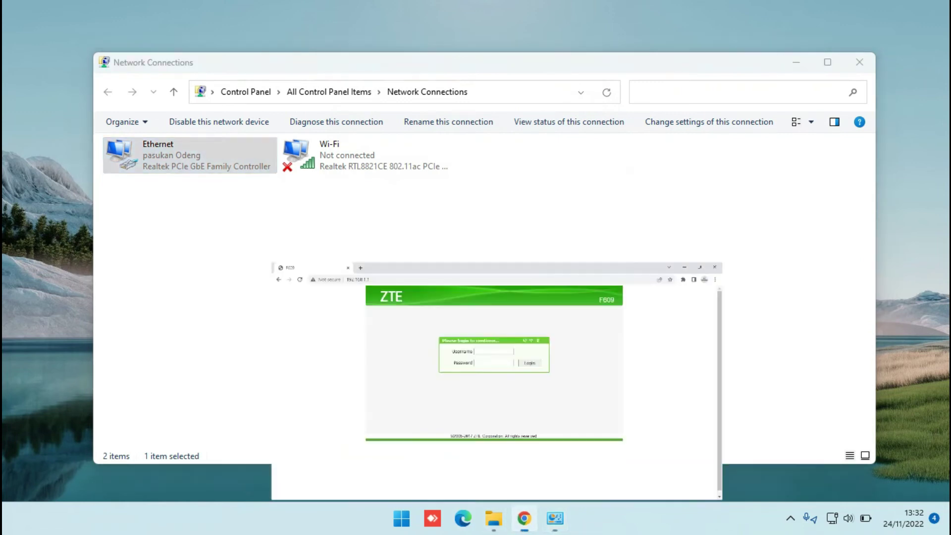
key("ctrl+l")
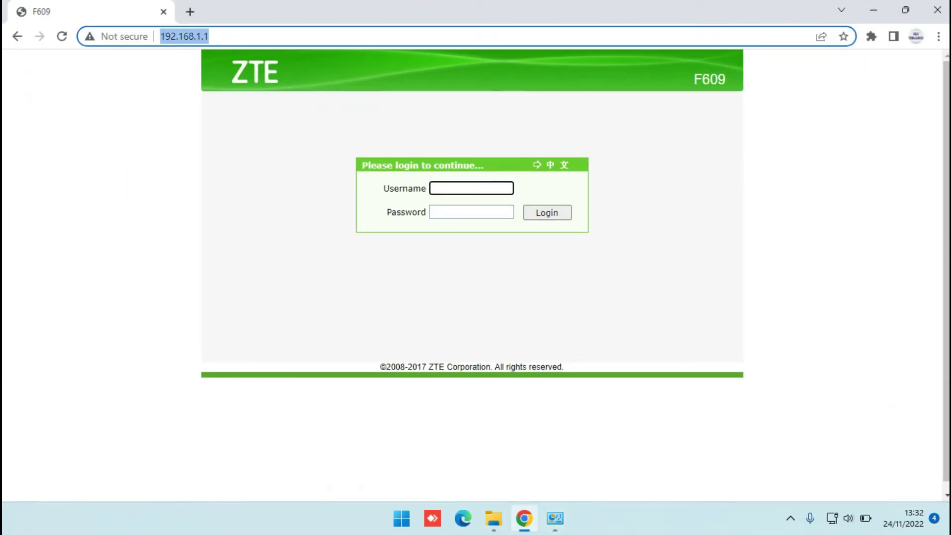
key("Return")
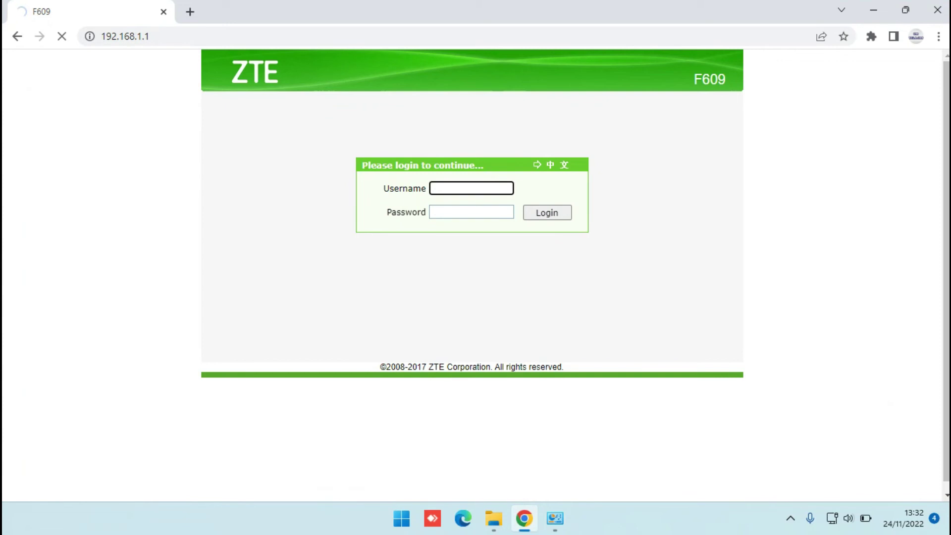
key("ctrl+l")
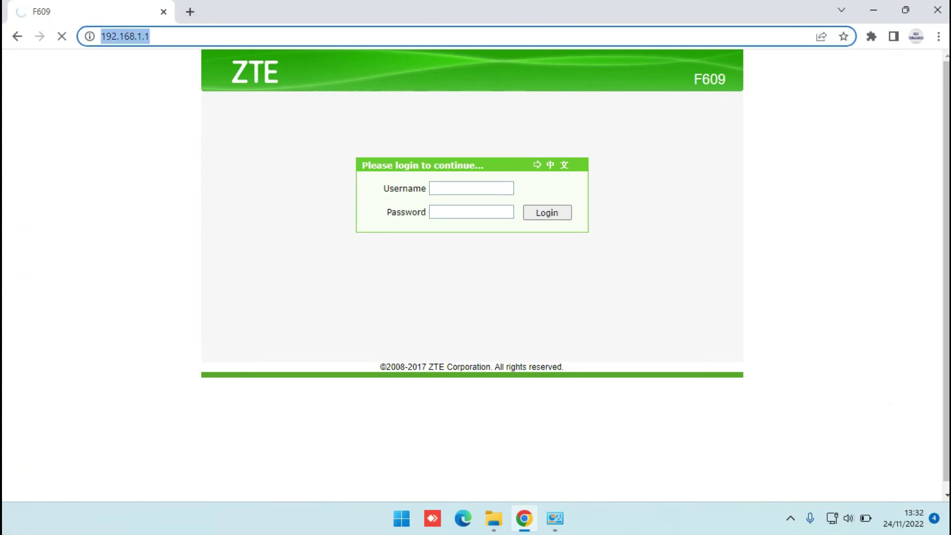